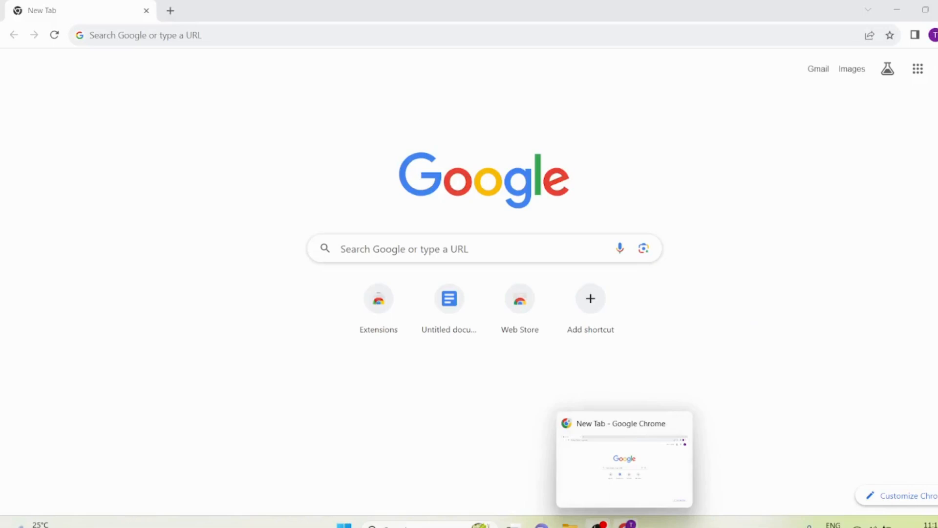
# Search Google for "writesonic" and open the official Writesonic website from the results
pyautogui.click(626, 524)
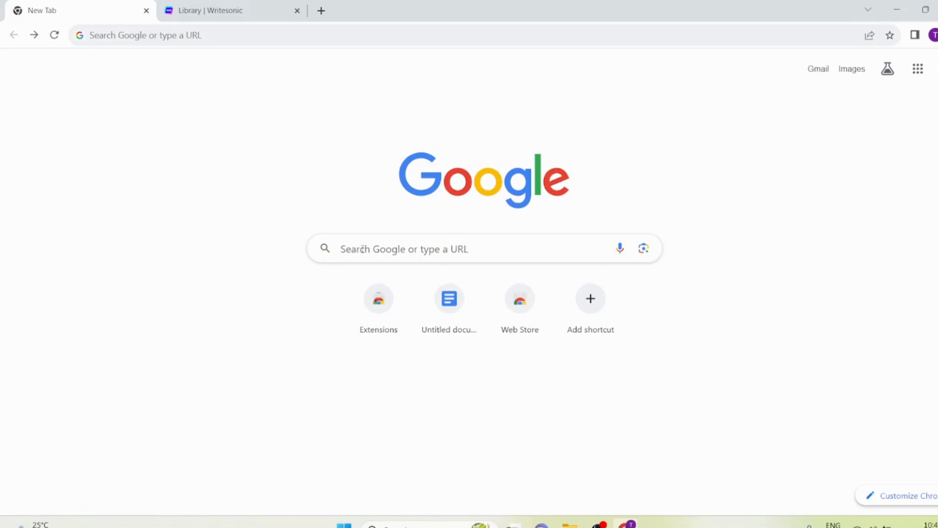
pyautogui.click(368, 250)
pyautogui.click(372, 278)
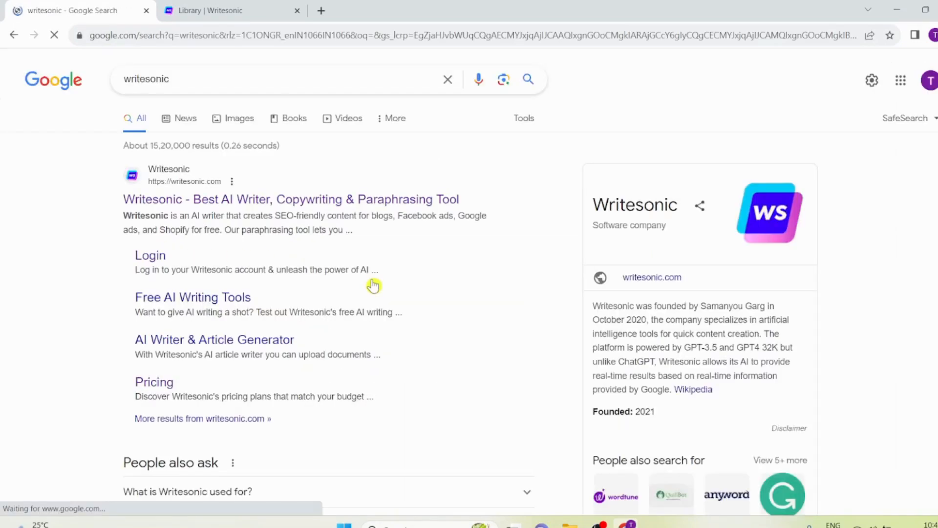
pyautogui.click(281, 202)
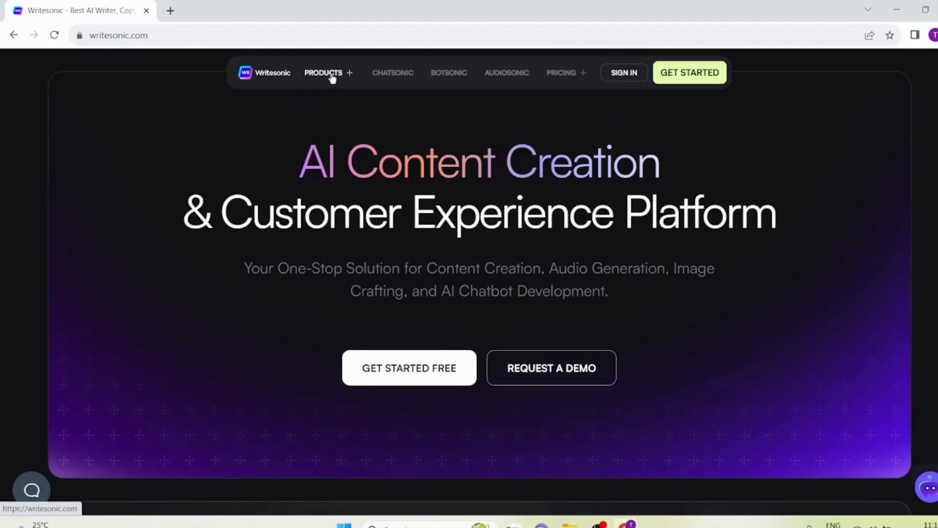
# Get started free on Writesonic and open the AI Article Writer 4.0 template from the Article And Blogs category
pyautogui.click(332, 76)
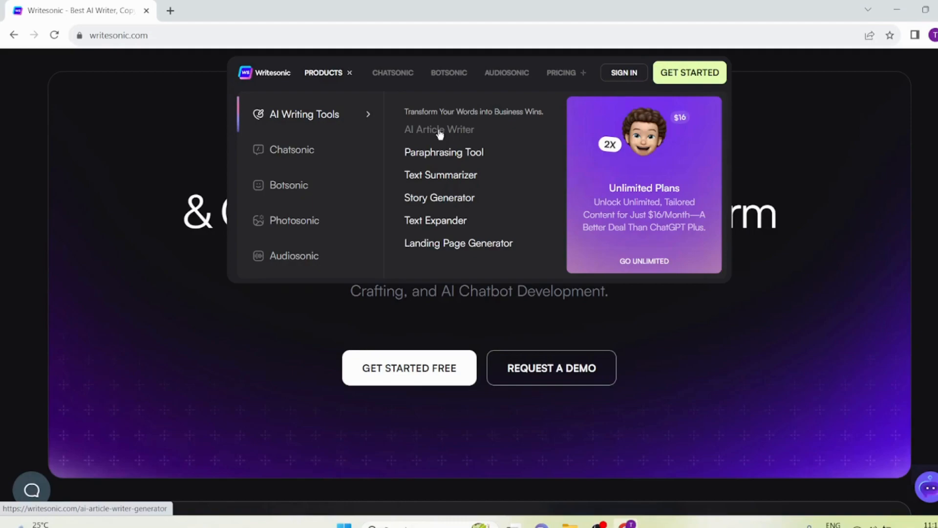
pyautogui.click(401, 374)
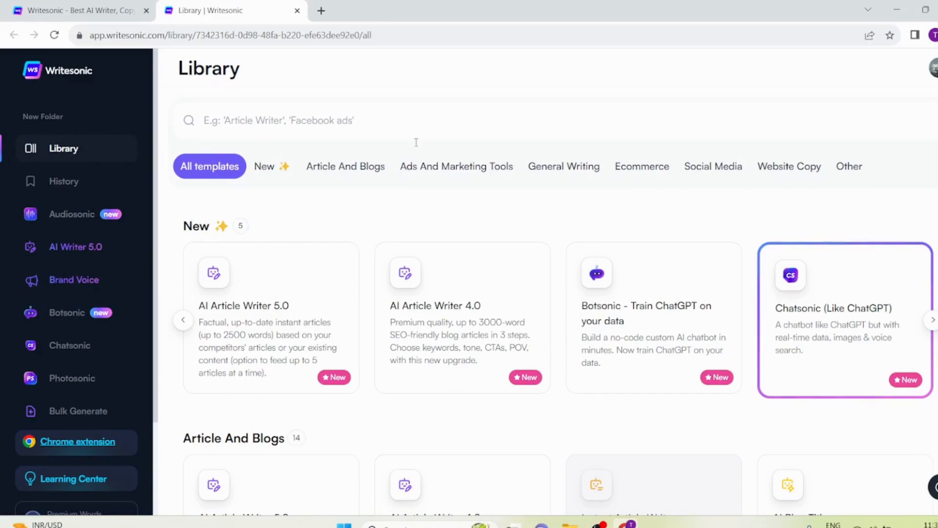
pyautogui.click(268, 169)
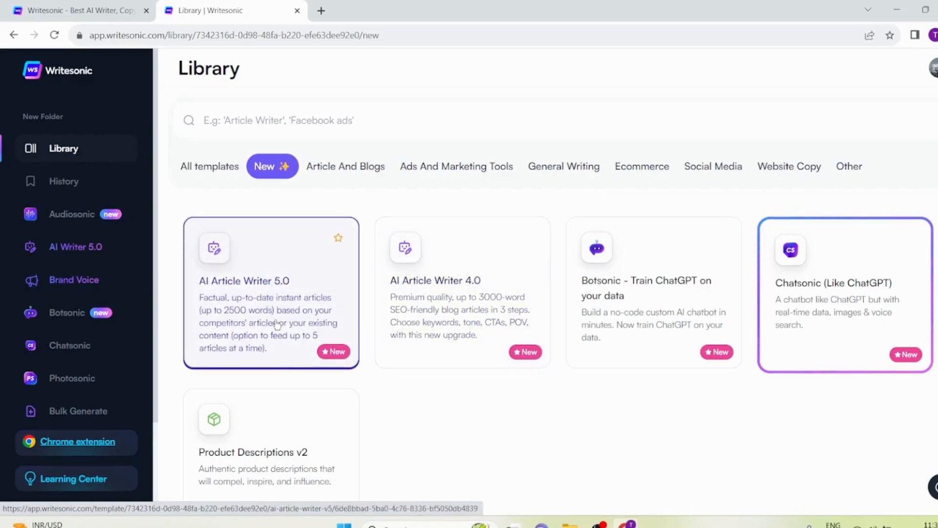
pyautogui.click(345, 166)
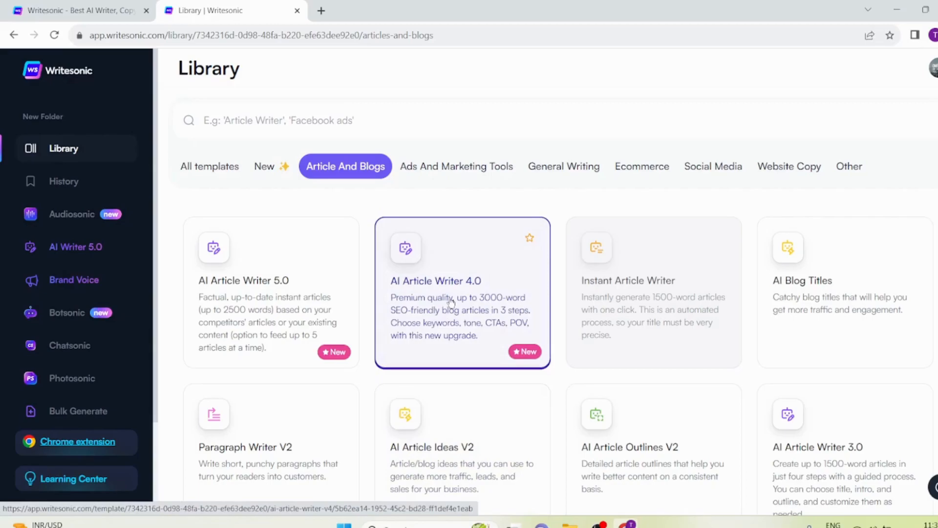
pyautogui.click(451, 302)
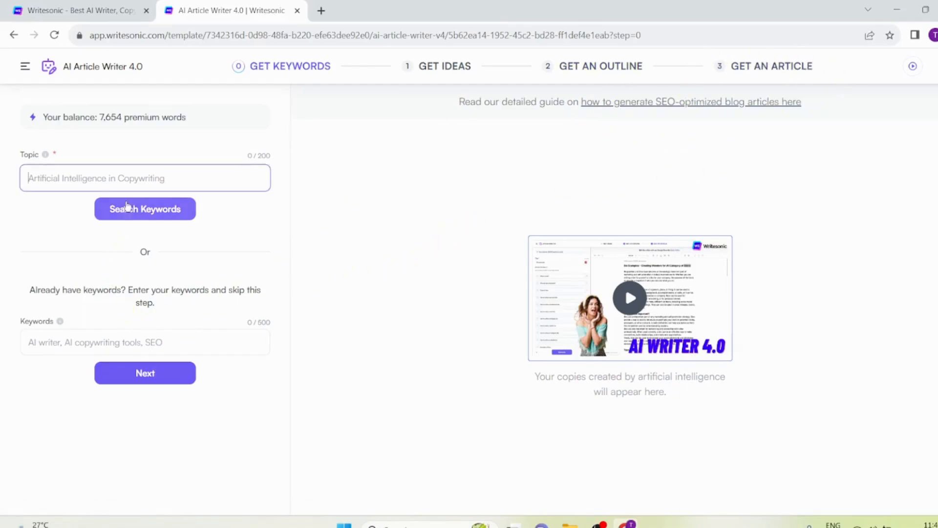
# Set the article topic to "gluten free or vegan online bakery" and search for related keywords
pyautogui.write('gl')
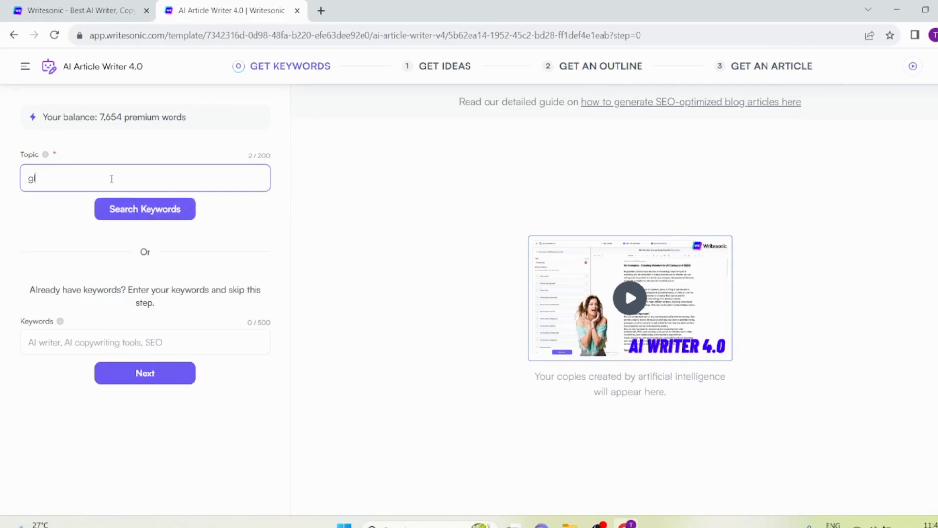
pyautogui.write('uten free or vegan')
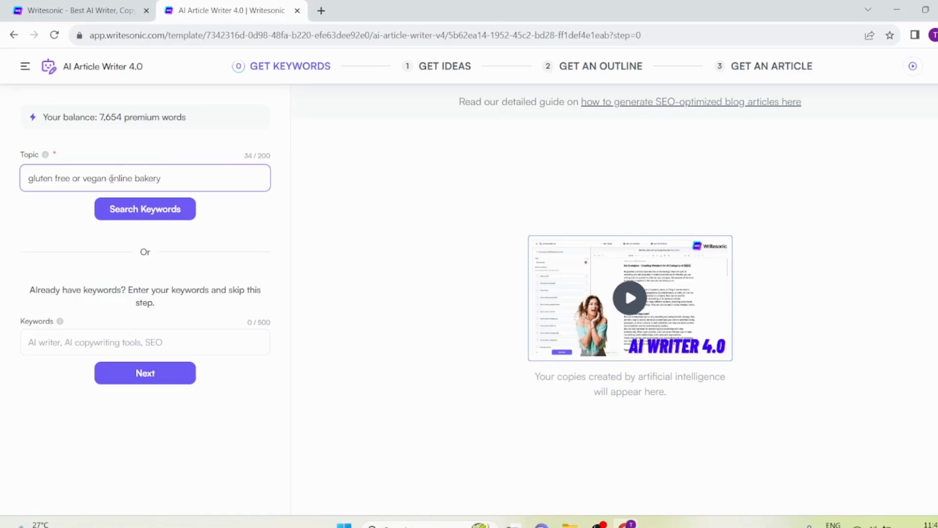
pyautogui.click(167, 215)
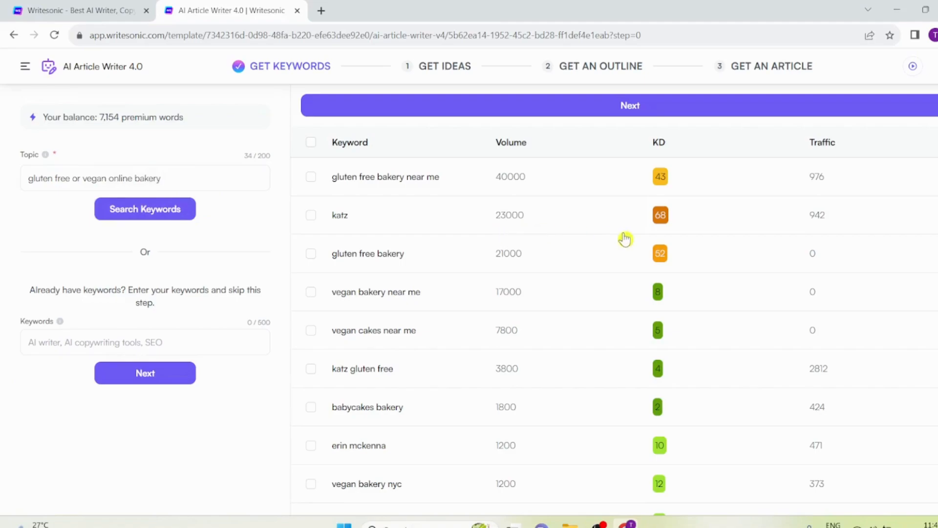
# Enter "gluten free,vegan,online bakery" as the article's keywords
pyautogui.click(67, 345)
pyautogui.write('gluten free,vegan')
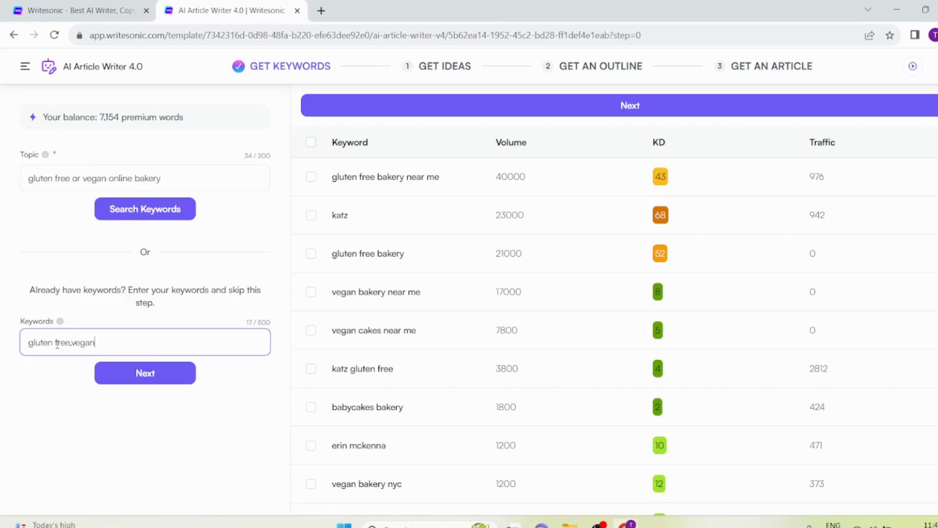
pyautogui.write(',online bakery')
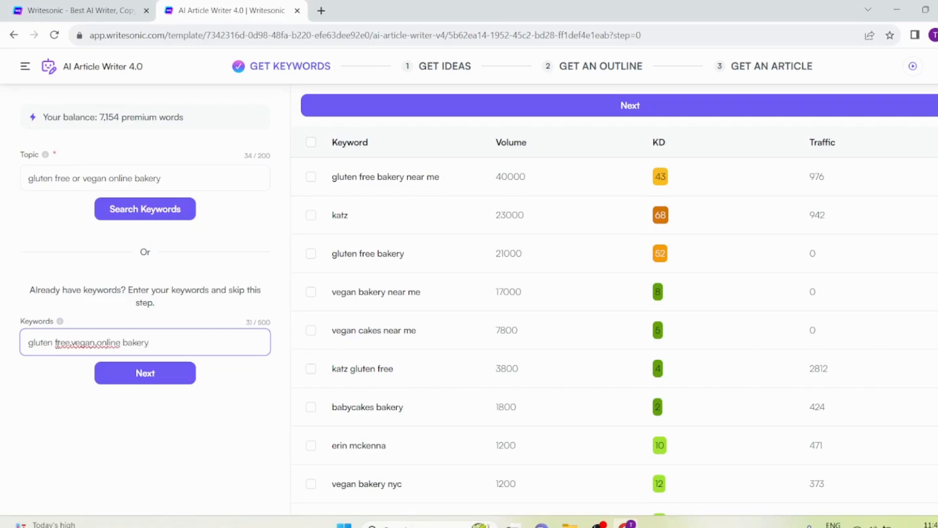
# Copy "gluten free bakery near me" from the keyword results, append it to the keywords, and continue to the ideas stage
pyautogui.scroll(-5, 405, 362)
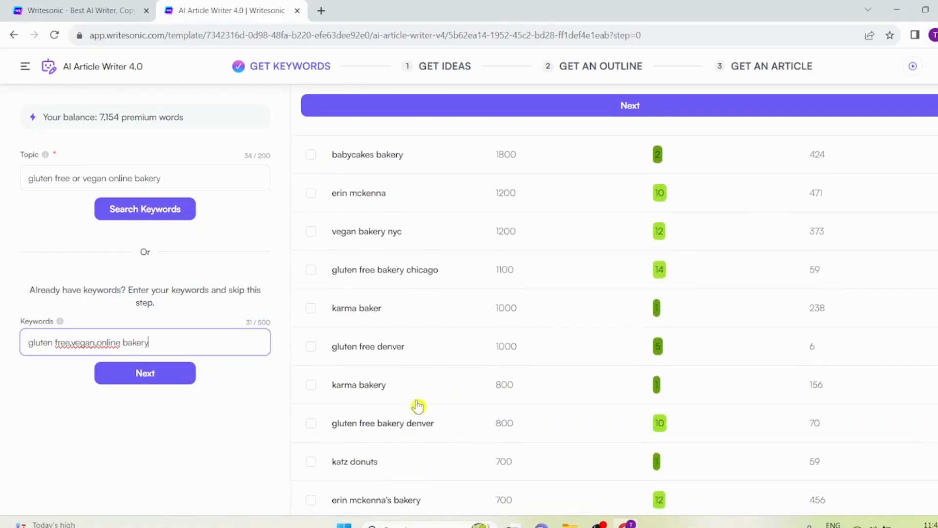
pyautogui.scroll(5, 415, 457)
pyautogui.moveTo(440, 176); pyautogui.dragTo(331, 187)
pyautogui.hotkey('ctrl', 'c')
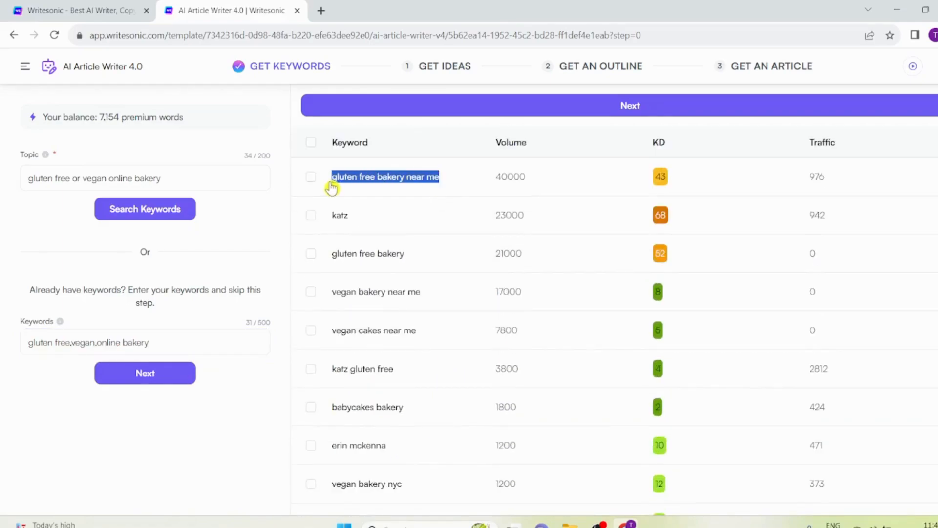
pyautogui.click(188, 341)
pyautogui.hotkey('ctrl', 'v')
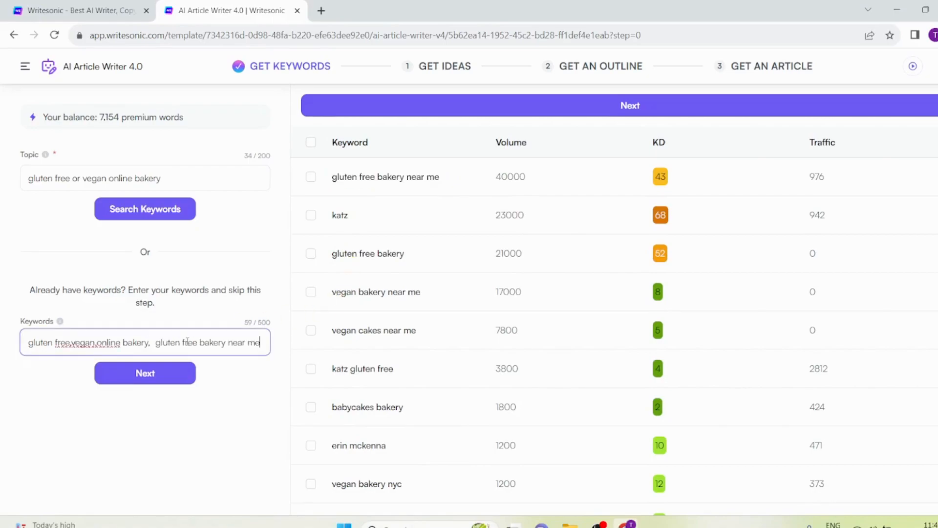
pyautogui.click(149, 374)
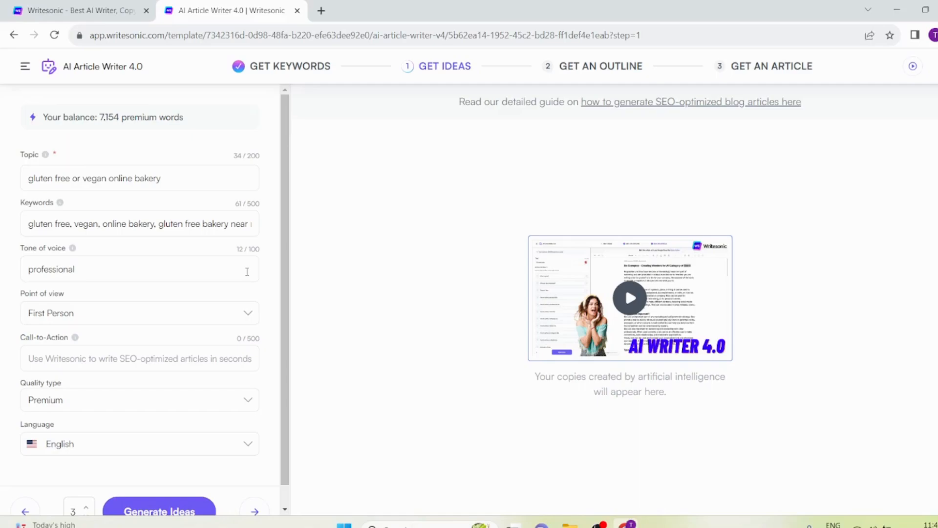
# Set the tone of voice to "excited" and the call-to-action to "Order Vegan Delights Now", and generate the article ideas
pyautogui.doubleClick(98, 272)
pyautogui.write('excited')
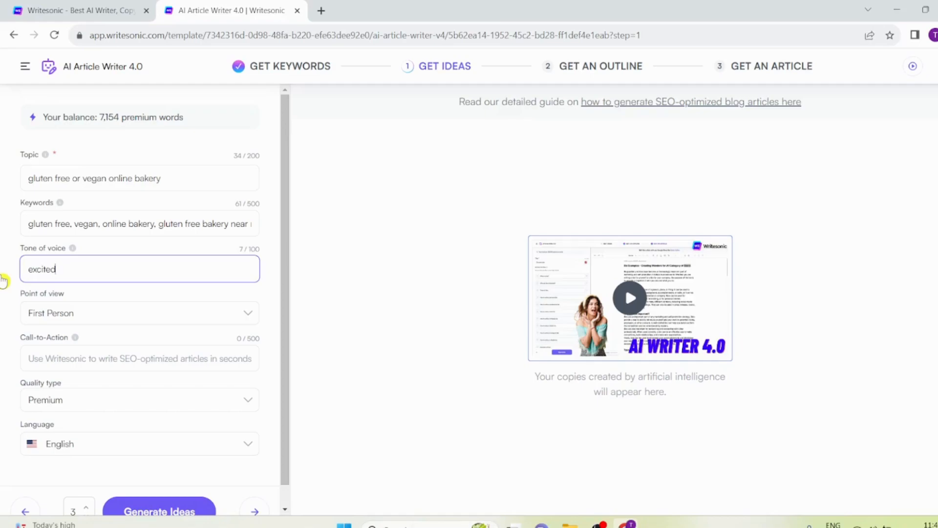
pyautogui.scroll(-1, 54, 342)
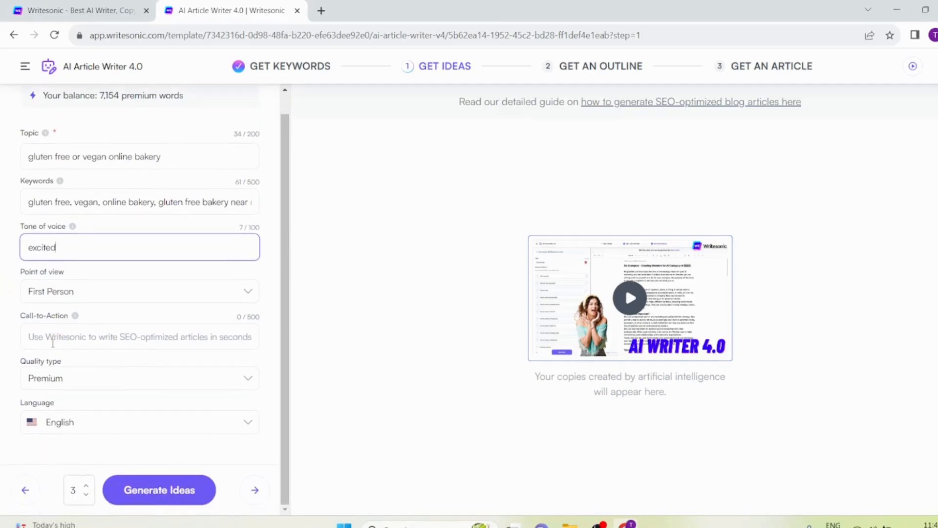
pyautogui.click(54, 338)
pyautogui.write('Order Vegan Delights Now')
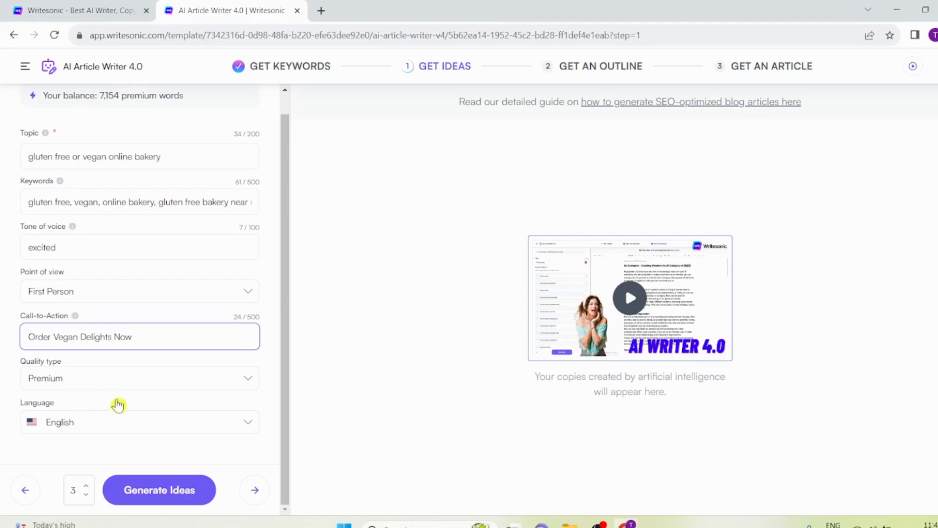
pyautogui.click(163, 494)
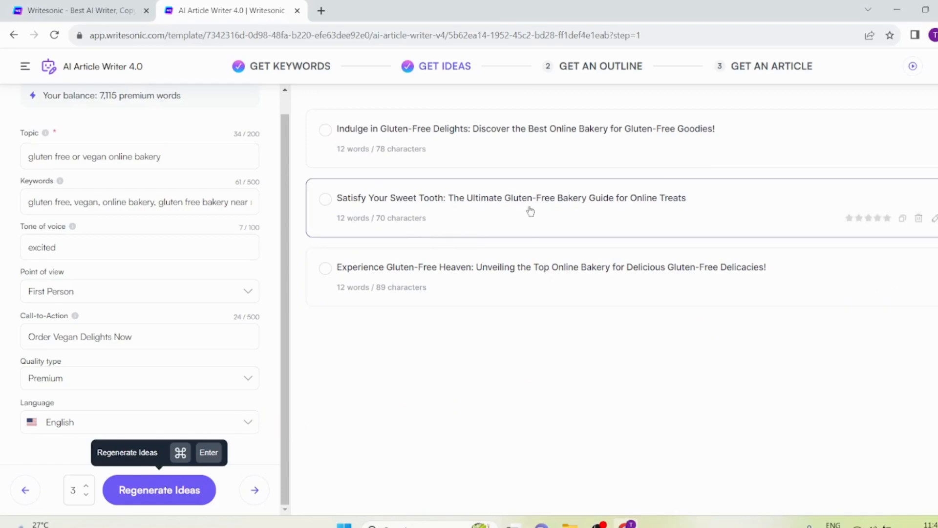
# Choose the title idea "Indulge in Gluten-Free Delights: Discover the Best Online Bakery for Gluten-Free Goodies!" and generate outlines for it
pyautogui.click(550, 139)
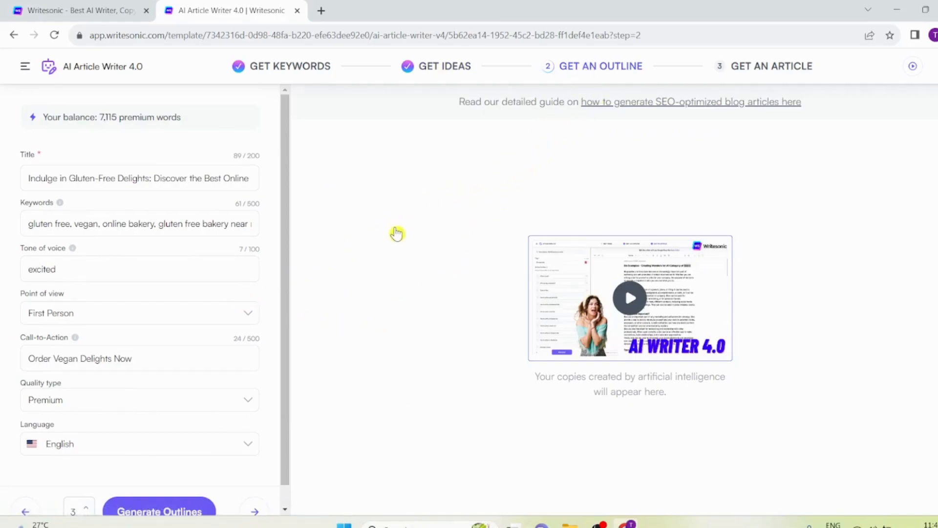
pyautogui.scroll(-2, 67, 387)
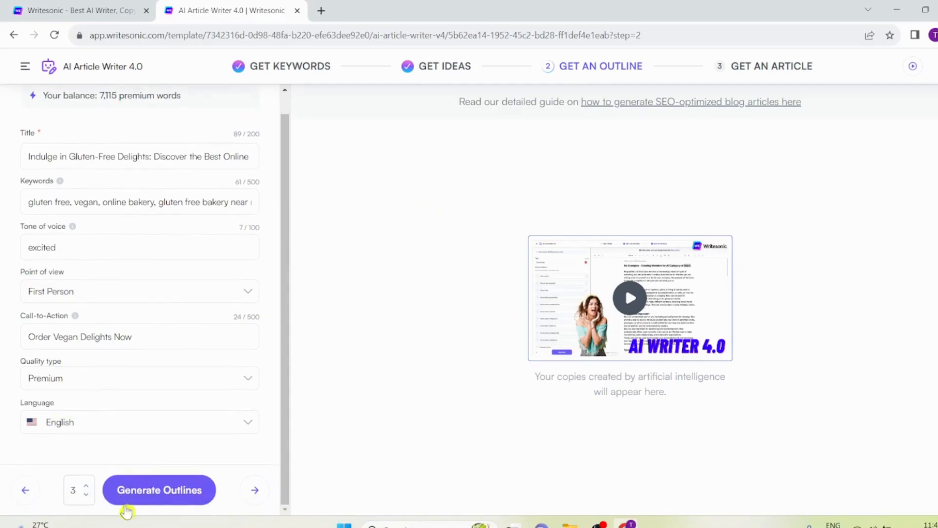
pyautogui.click(167, 498)
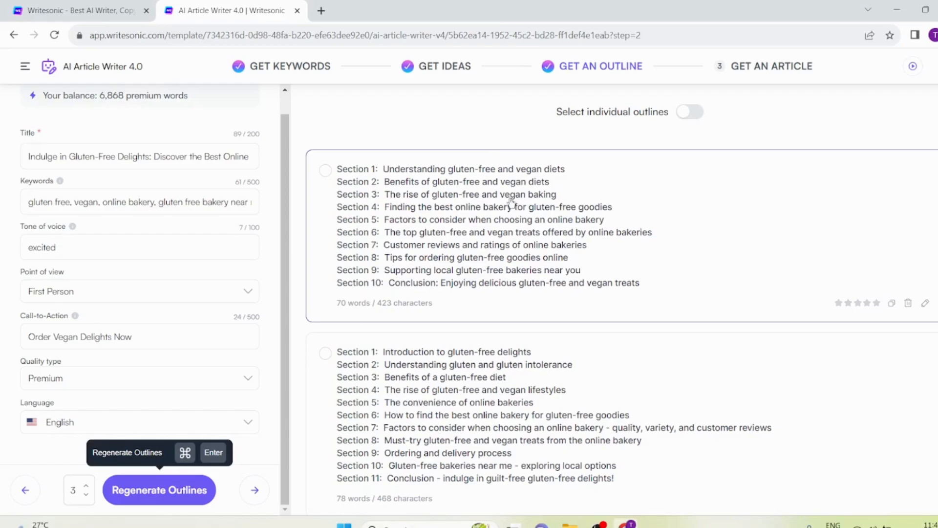
# Compare the generated outlines and choose the one starting with "Understanding gluten-free and vegan diets"
pyautogui.scroll(-1, 479, 255)
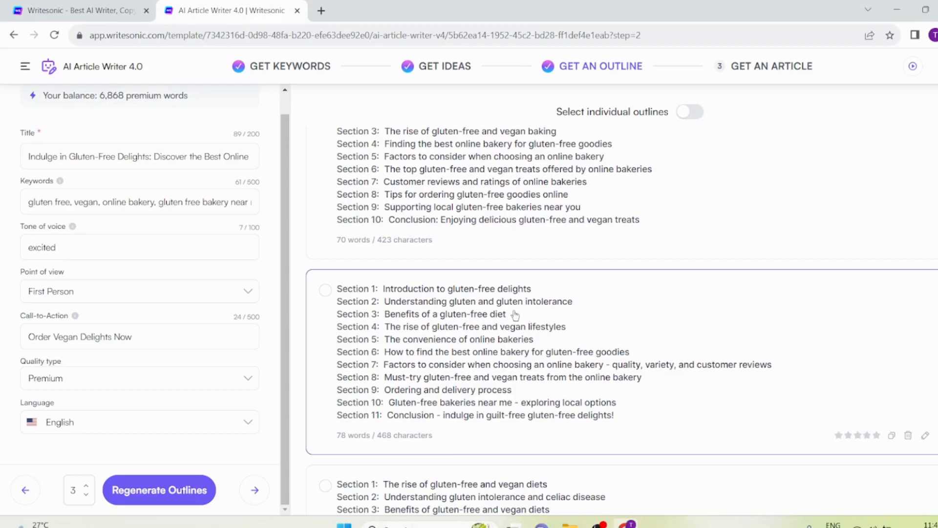
pyautogui.scroll(-3, 540, 322)
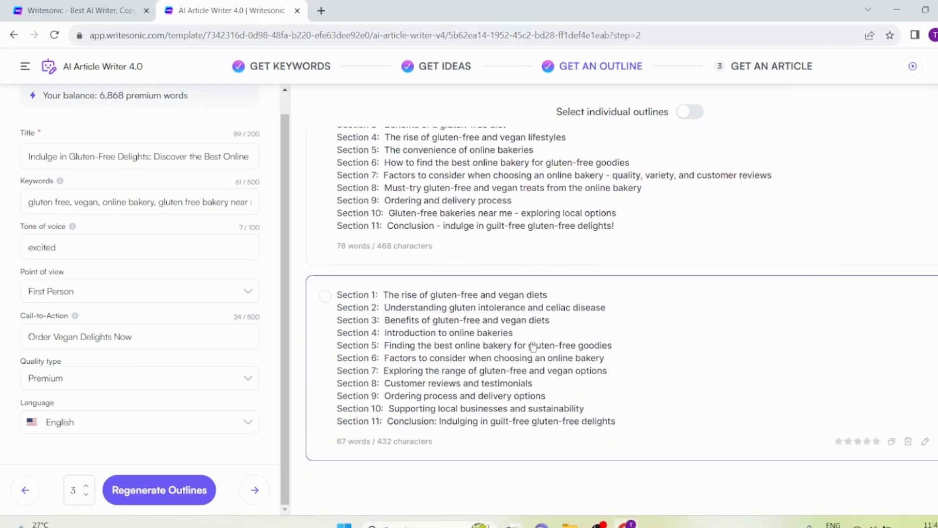
pyautogui.scroll(1, 542, 357)
pyautogui.scroll(2, 546, 367)
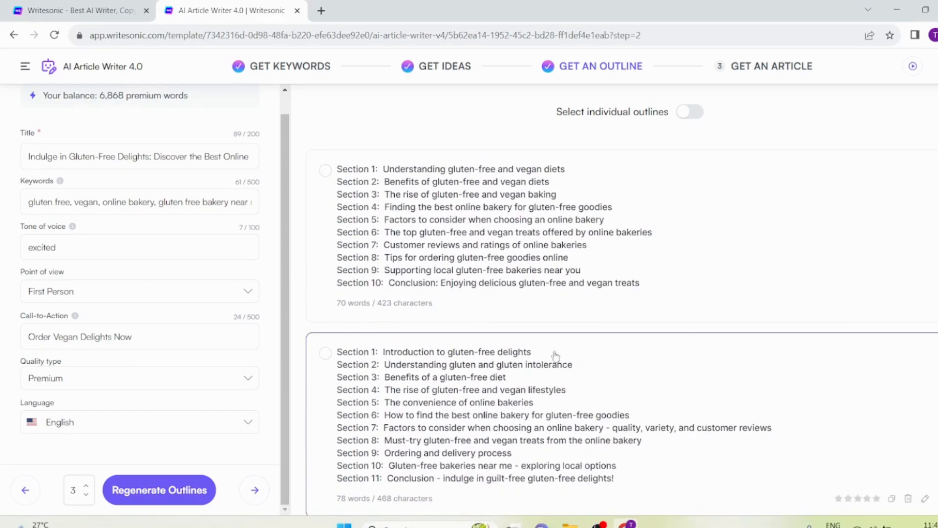
pyautogui.click(500, 204)
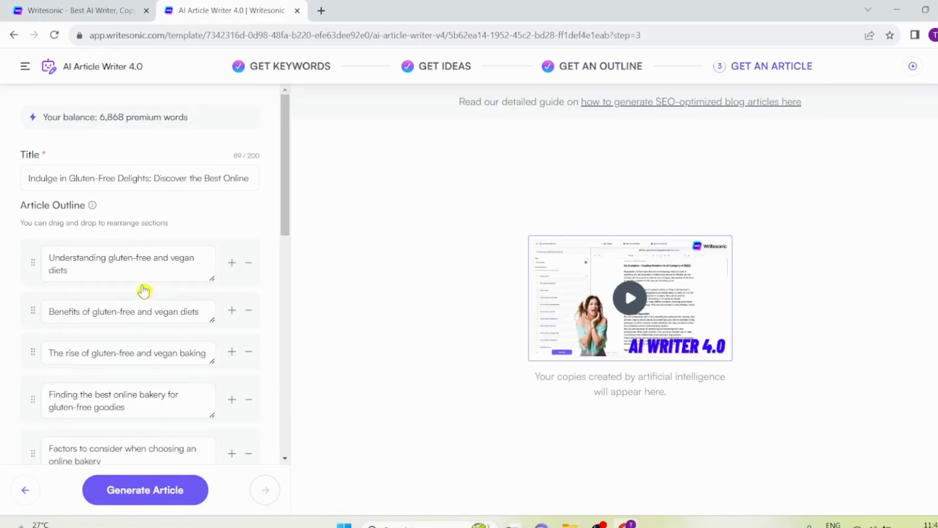
# Remove the section "Factors to consider when choosing an online bakery" from the article outline
pyautogui.scroll(-1, 148, 377)
pyautogui.scroll(1, 77, 322)
pyautogui.scroll(-4, 130, 313)
pyautogui.scroll(-3, 131, 345)
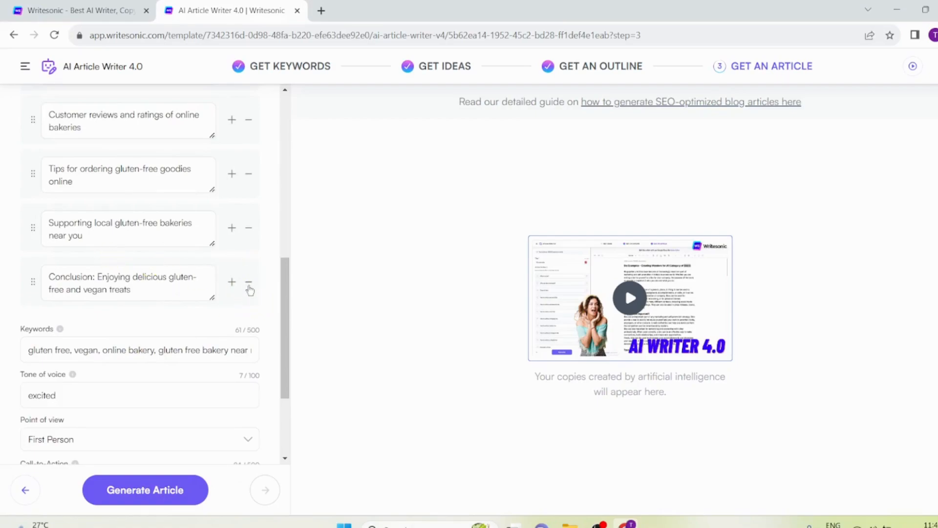
pyautogui.scroll(2, 208, 277)
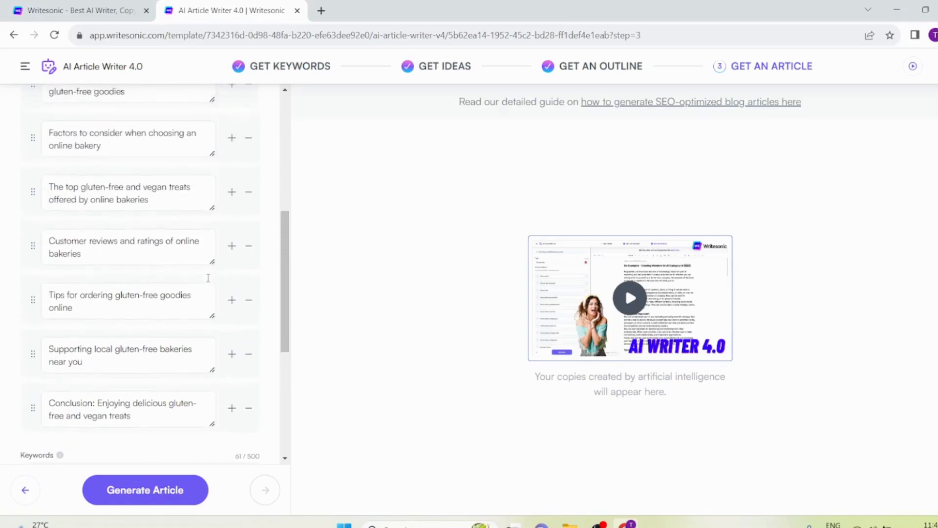
pyautogui.scroll(1, 201, 296)
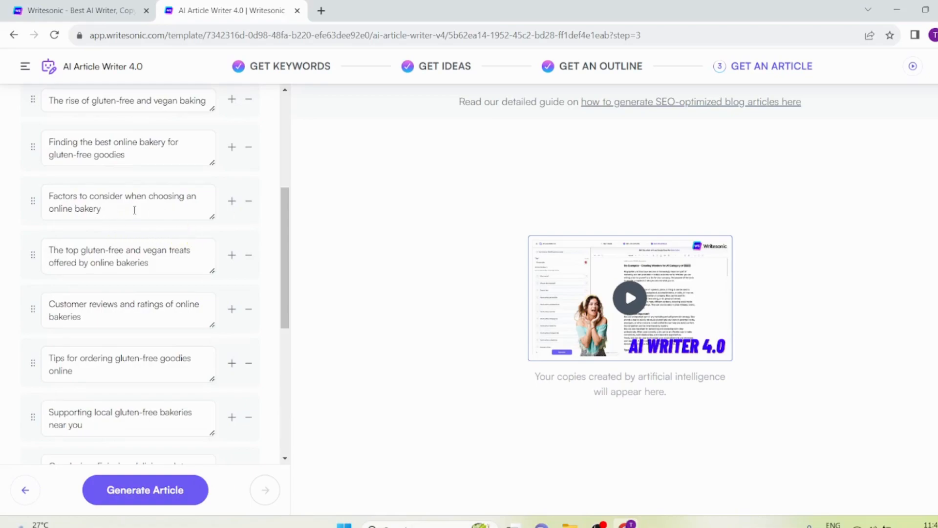
pyautogui.click(249, 202)
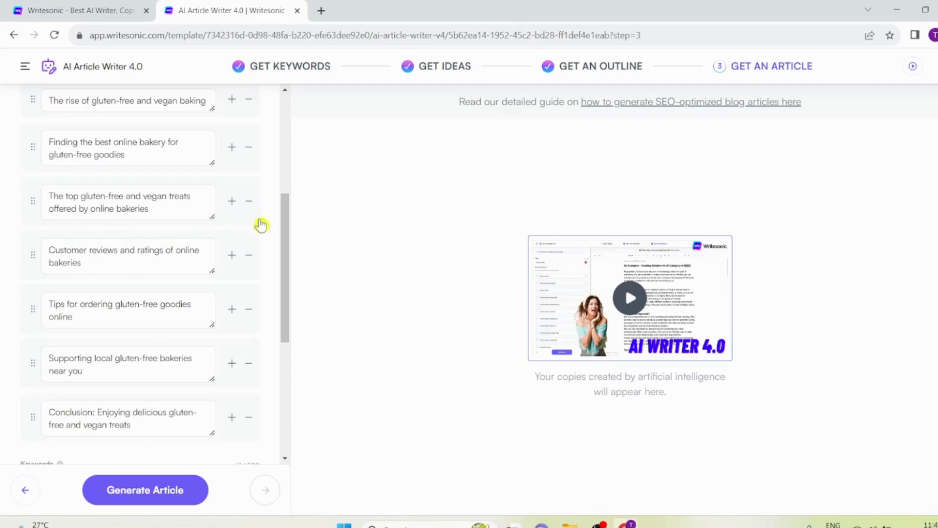
# Generate the article from the edited outline and stop the generation once several sections have been written
pyautogui.scroll(-5, 132, 322)
pyautogui.scroll(-1, 137, 343)
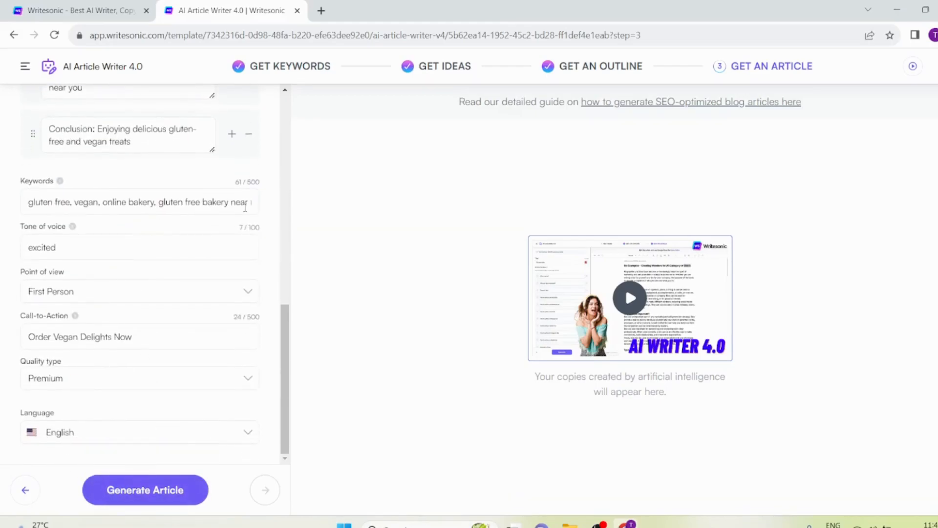
pyautogui.click(134, 495)
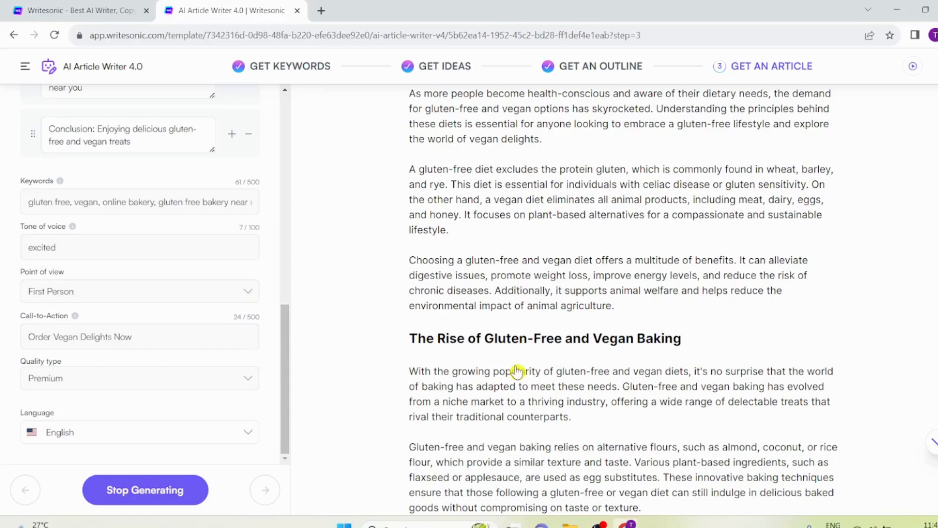
pyautogui.click(165, 496)
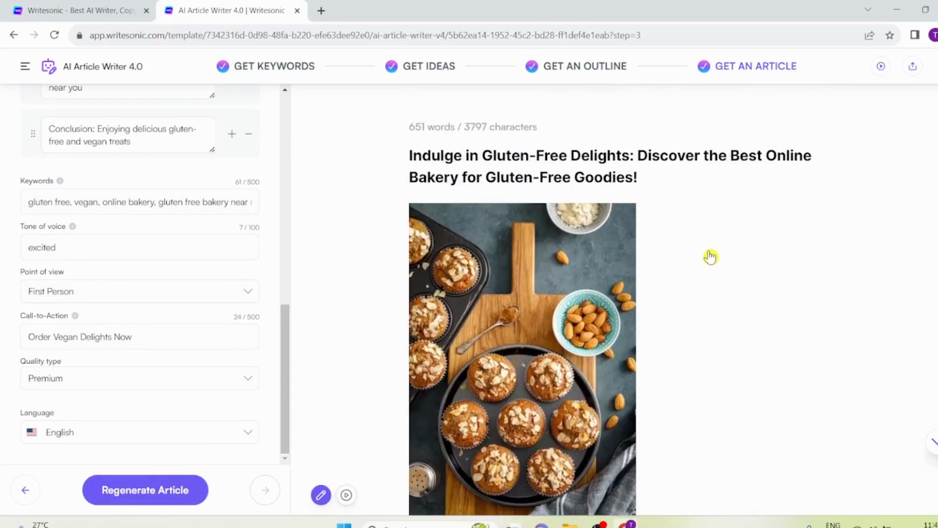
# Open the sharing and download options for the generated article
pyautogui.click(913, 69)
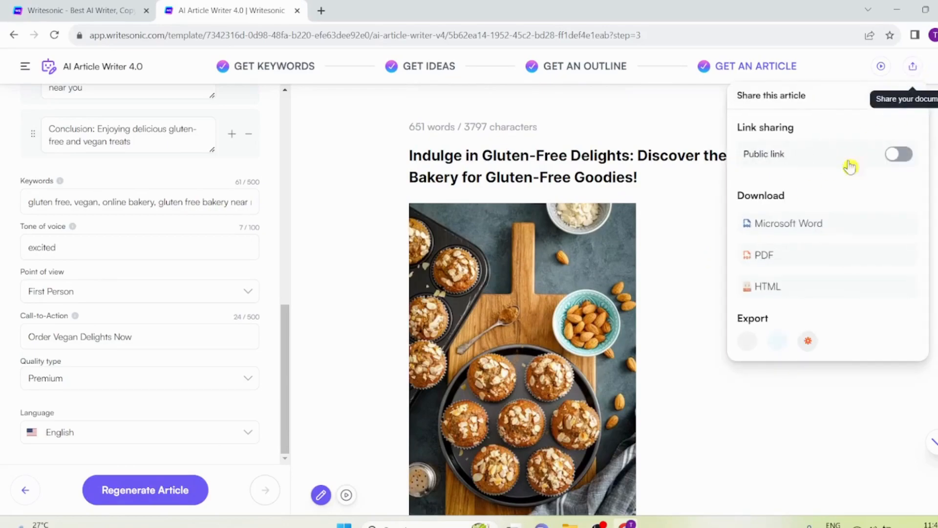